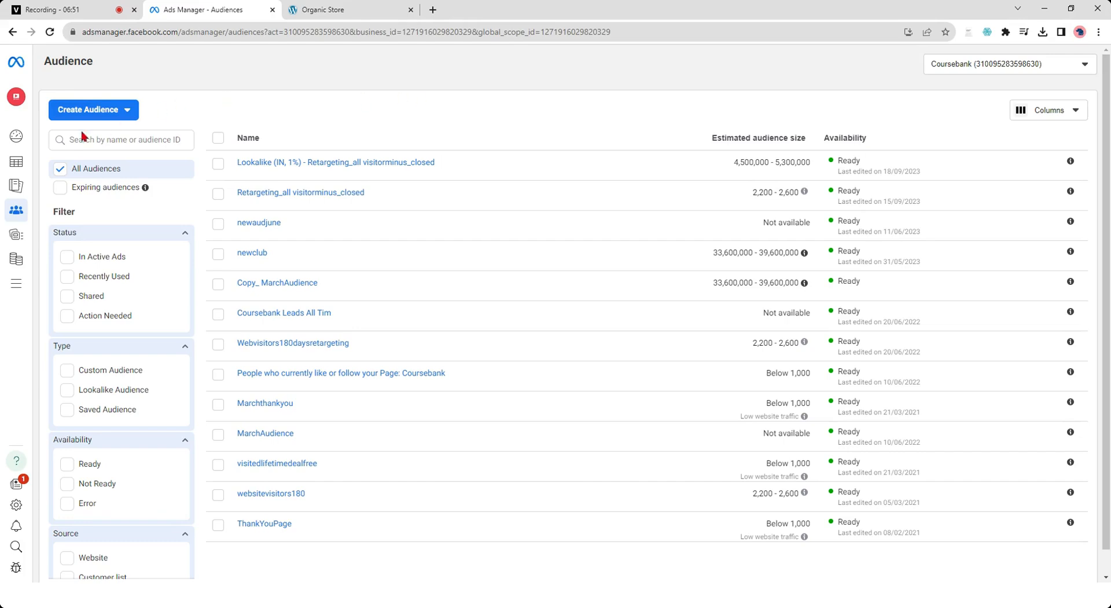
Open the campaigns overview and view the existing ad sets before returning to the campaign list
mouse_move(17, 163)
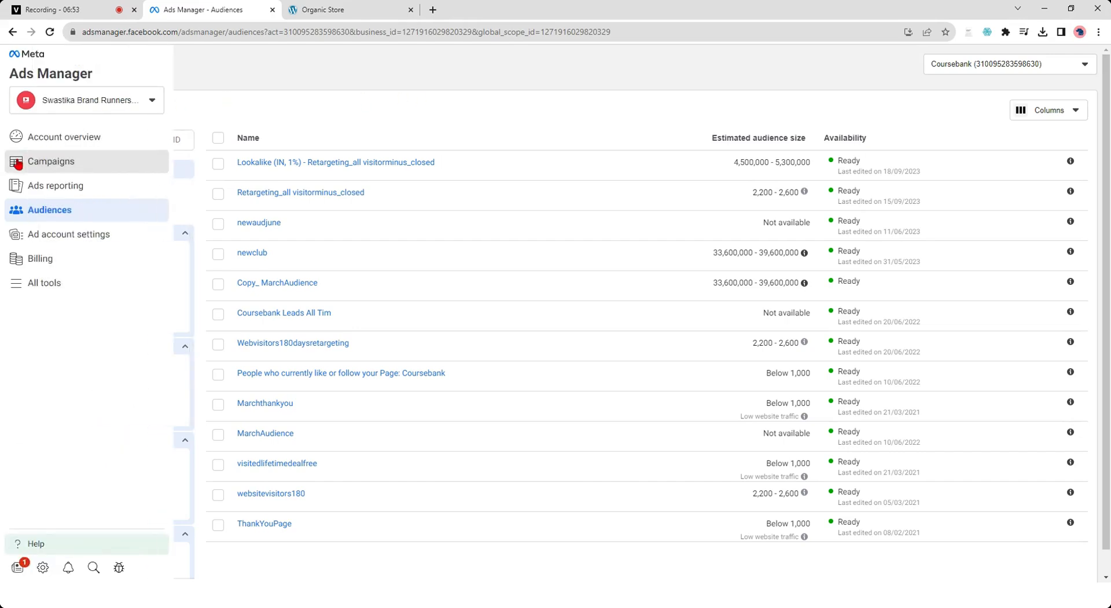
click(18, 163)
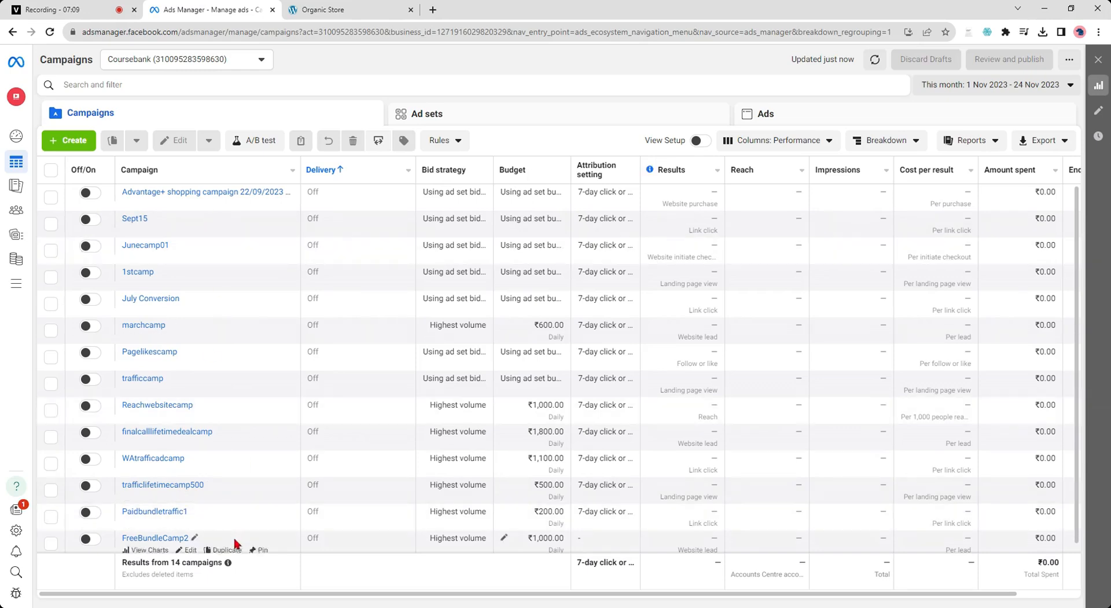
click(446, 123)
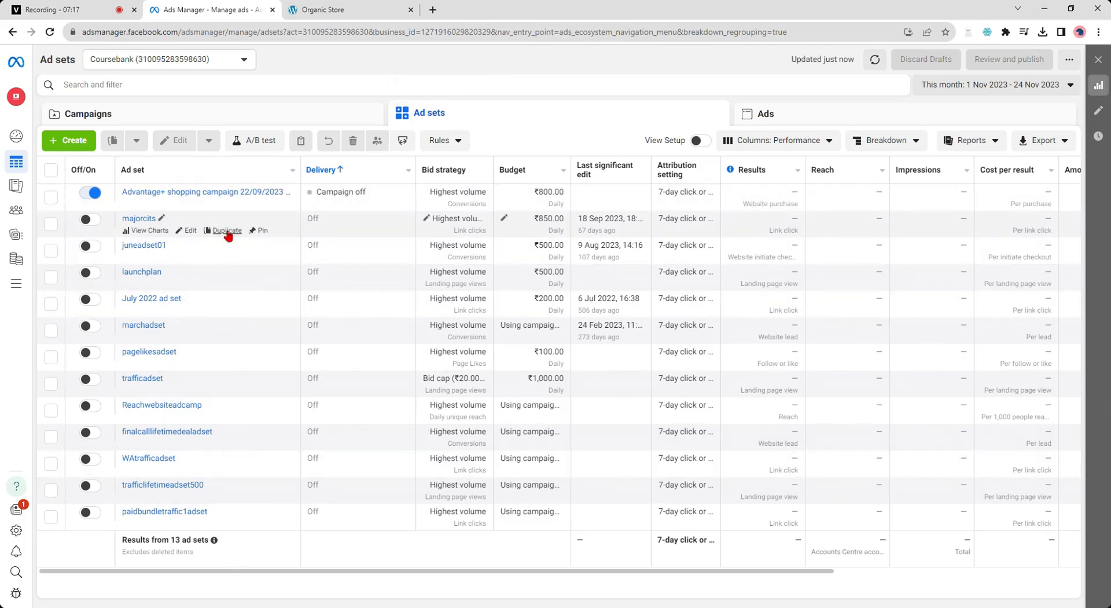
click(165, 116)
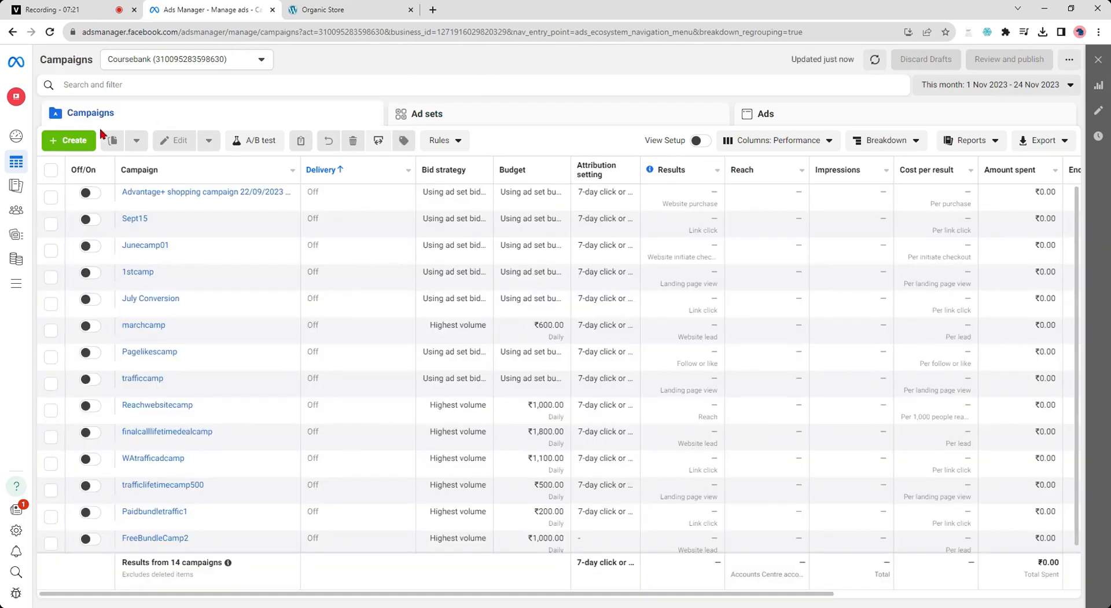
Start a new campaign with the Auction buying type and the Sales objective
click(73, 146)
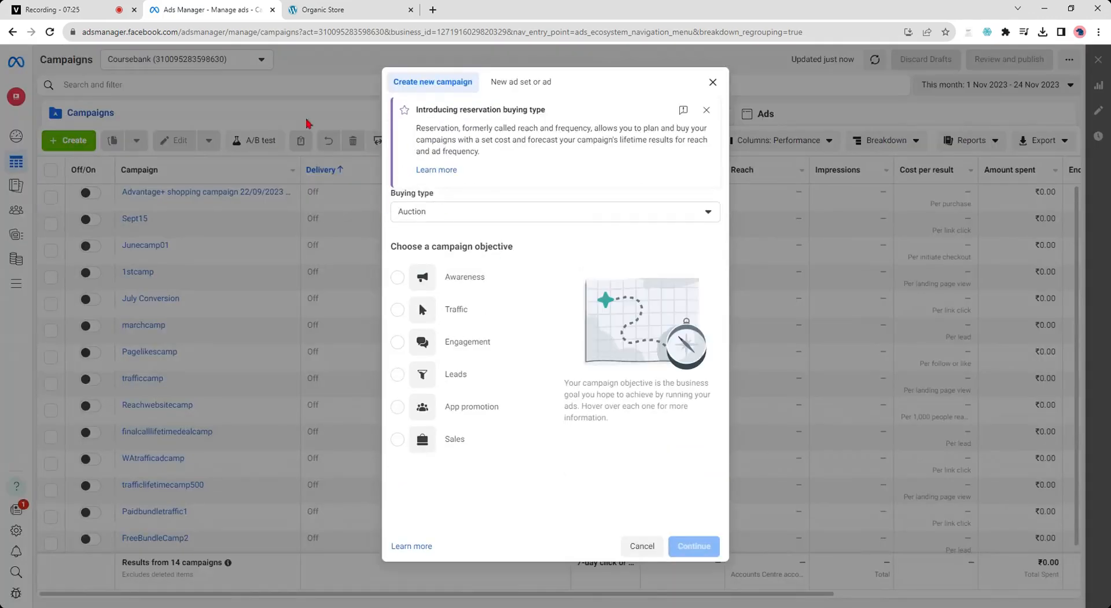
click(713, 81)
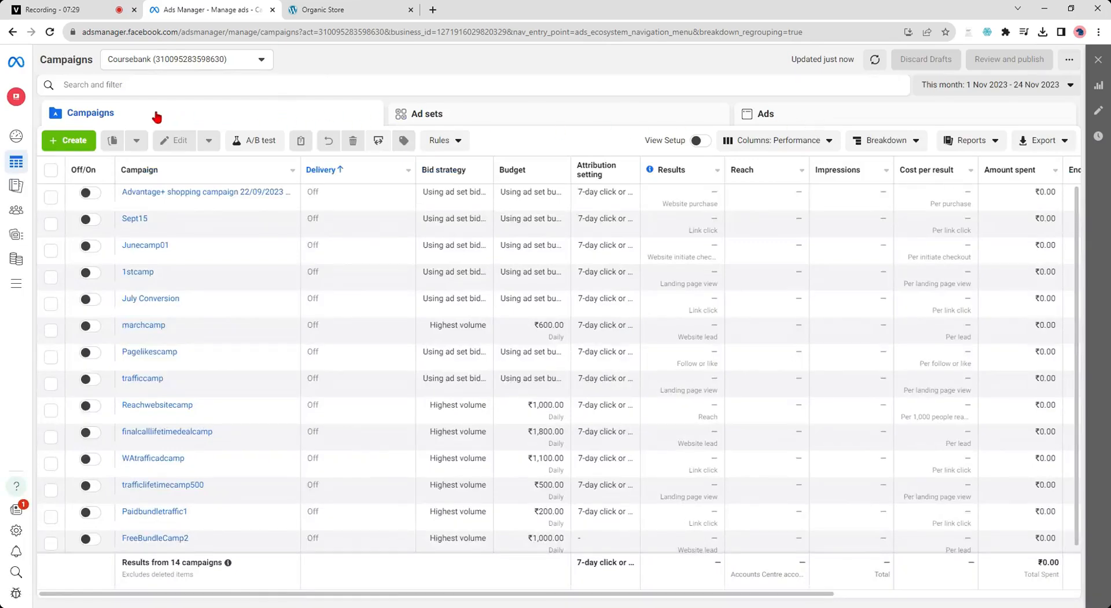
click(69, 140)
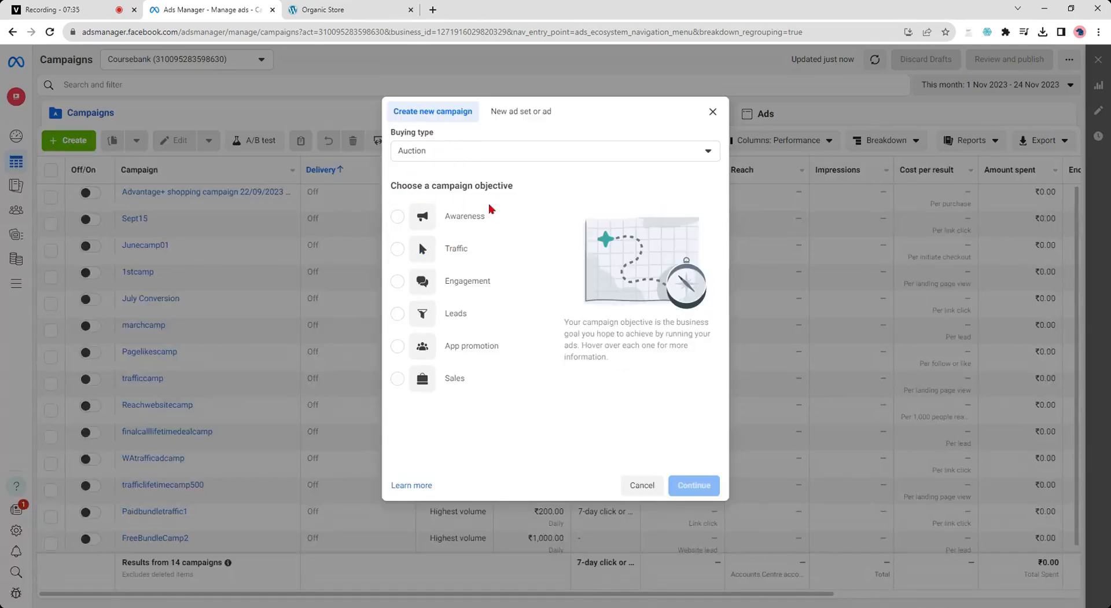
mouse_move(405, 220)
click(565, 146)
click(538, 173)
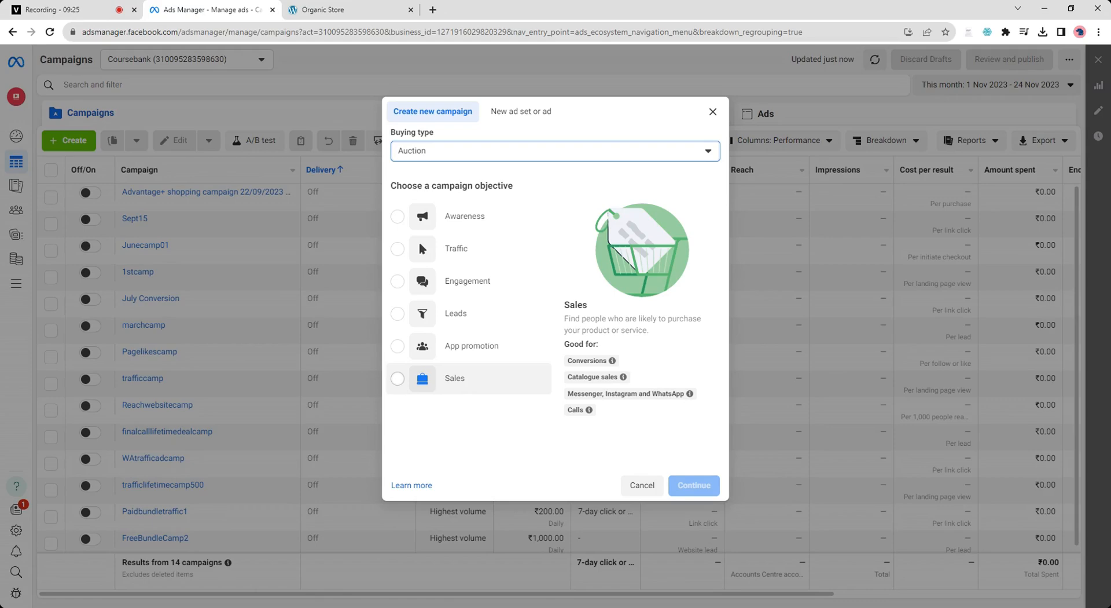
click(399, 380)
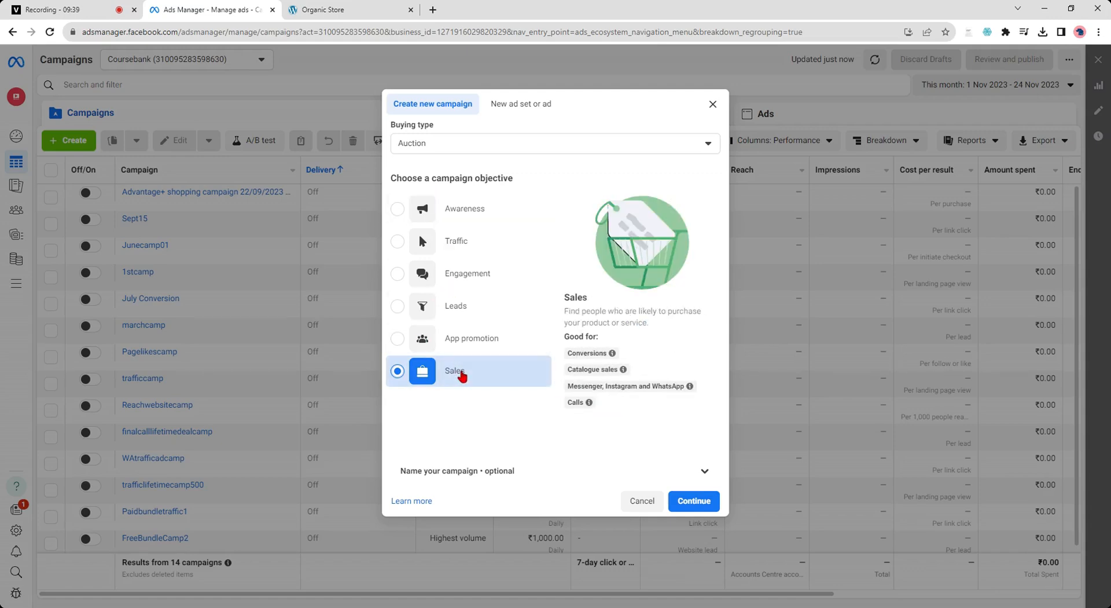
Expand the optional naming section and name the campaign SampleCamp
click(703, 471)
scroll(457, 444, down, 2)
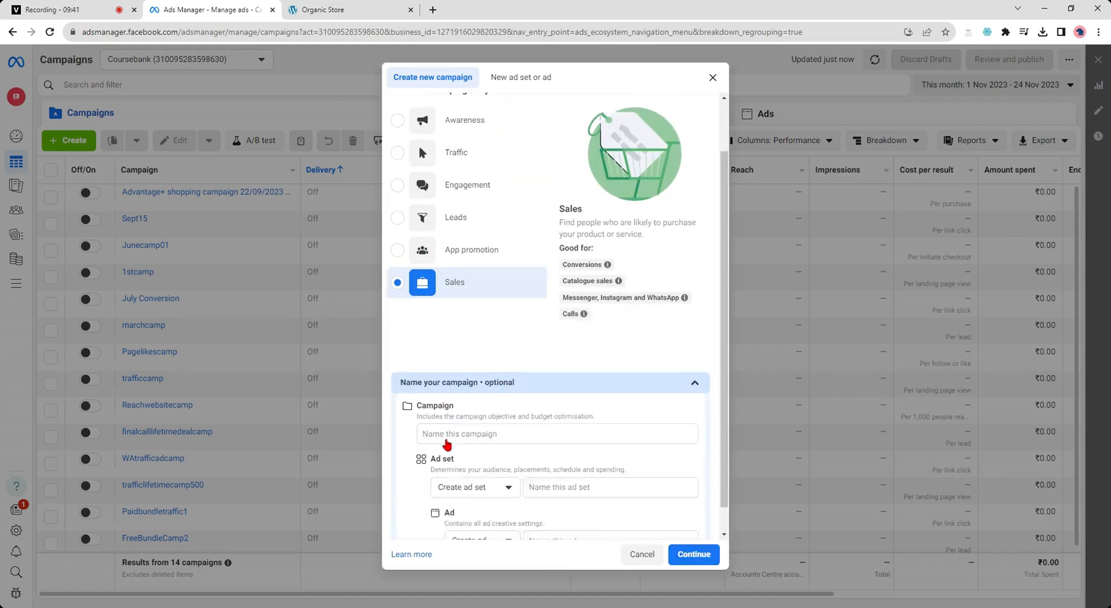
scroll(446, 444, down, 1)
click(484, 405)
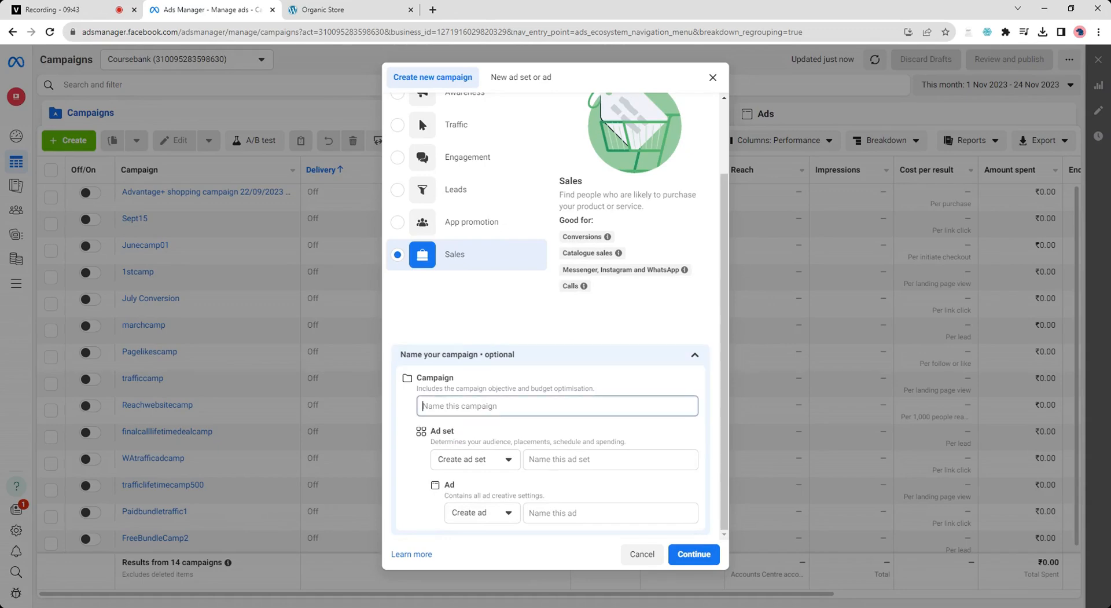
text(SampleCamp)
Keep the Create ad set option and name the ad set Sample Adset
click(467, 459)
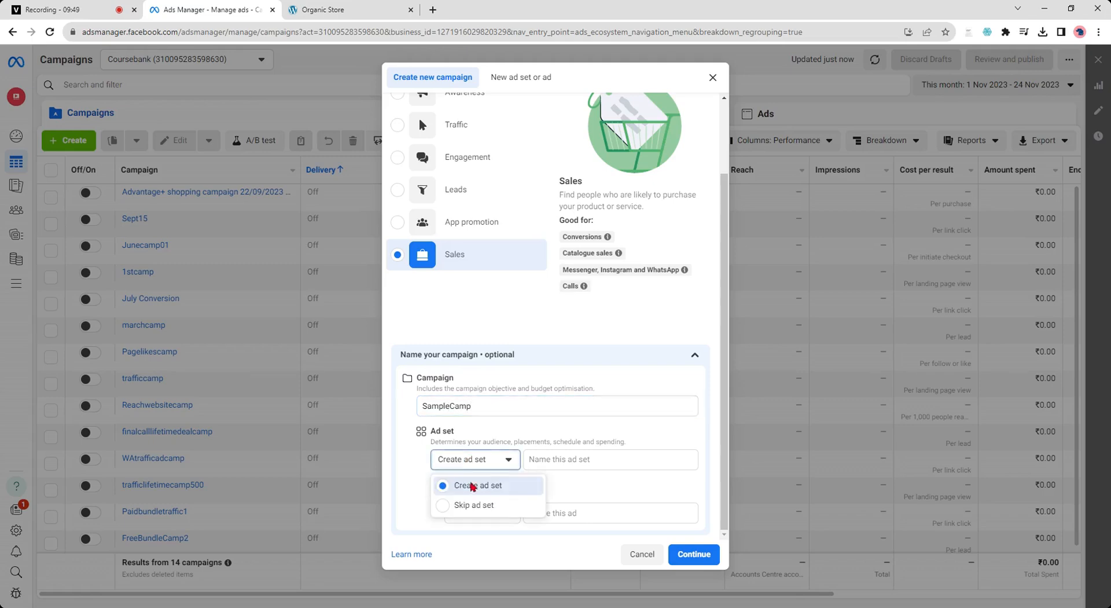
click(473, 486)
click(479, 460)
click(473, 486)
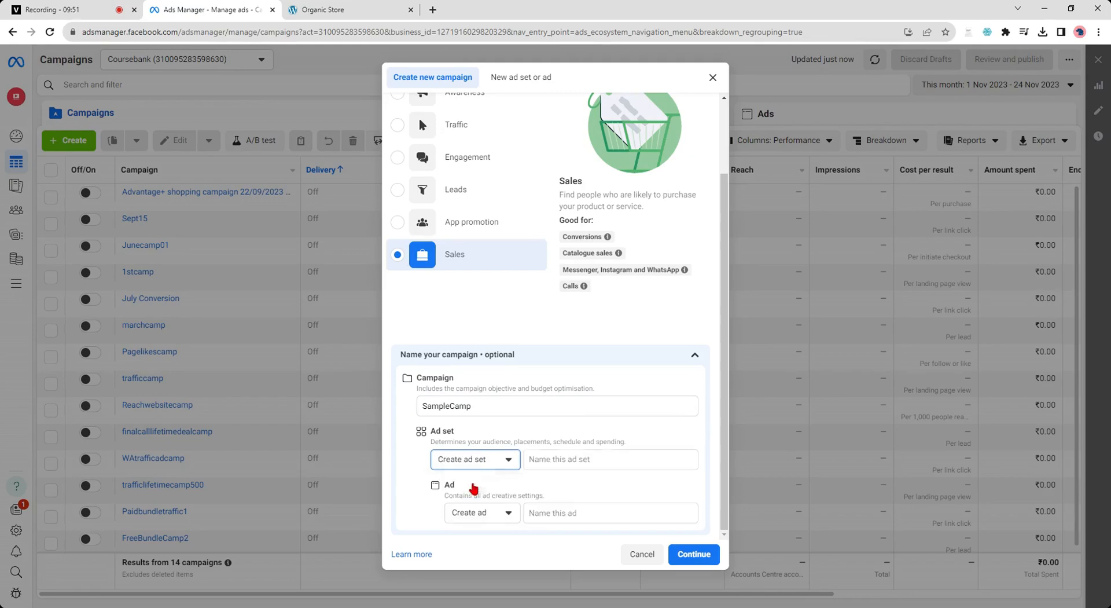
click(587, 463)
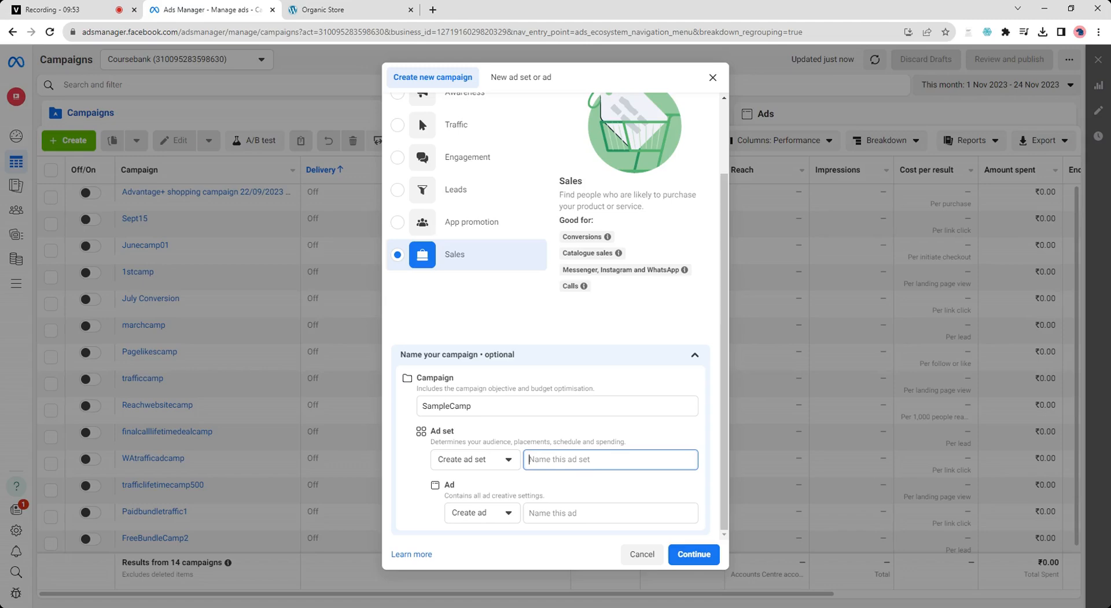
text(SamlpleA)
key(BackSpace)
key(BackSpace)
text(P)
key(BackSpace)
text(ple)
key(BackSpace)
key(BackSpace)
key(BackSpace)
text(mple adset)
Keep the Create ad option and name the ad SampleAd
click(498, 522)
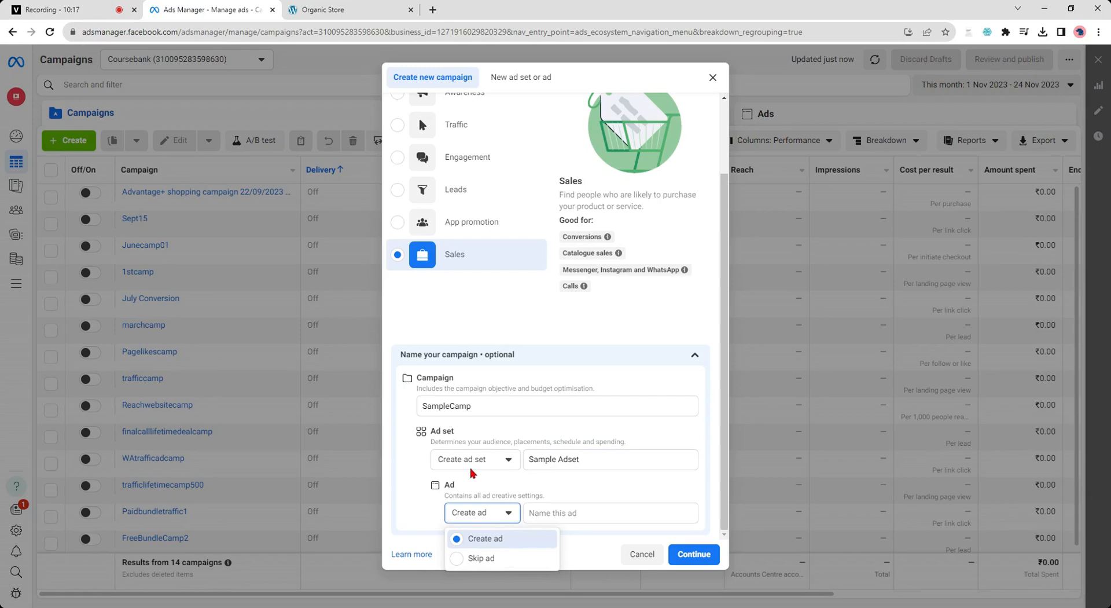
click(709, 445)
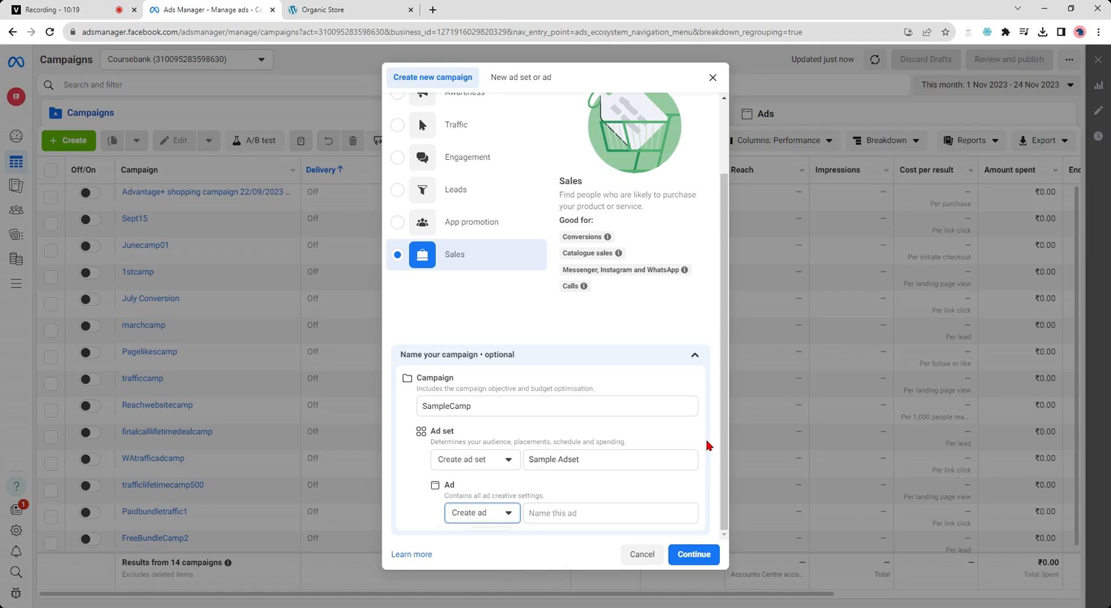
click(473, 515)
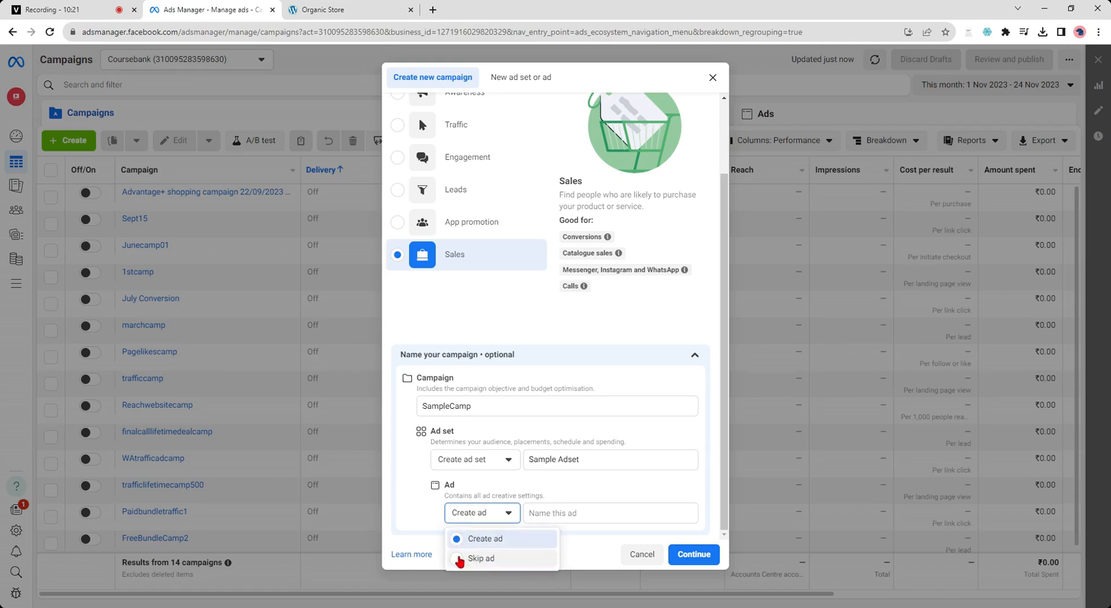
click(495, 520)
click(495, 520)
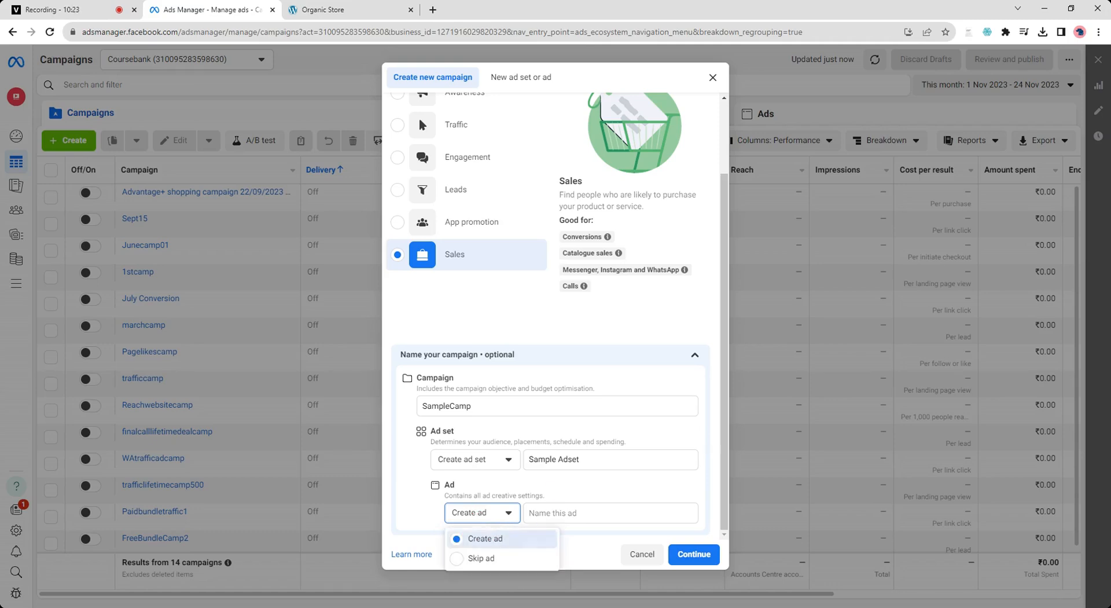
click(495, 520)
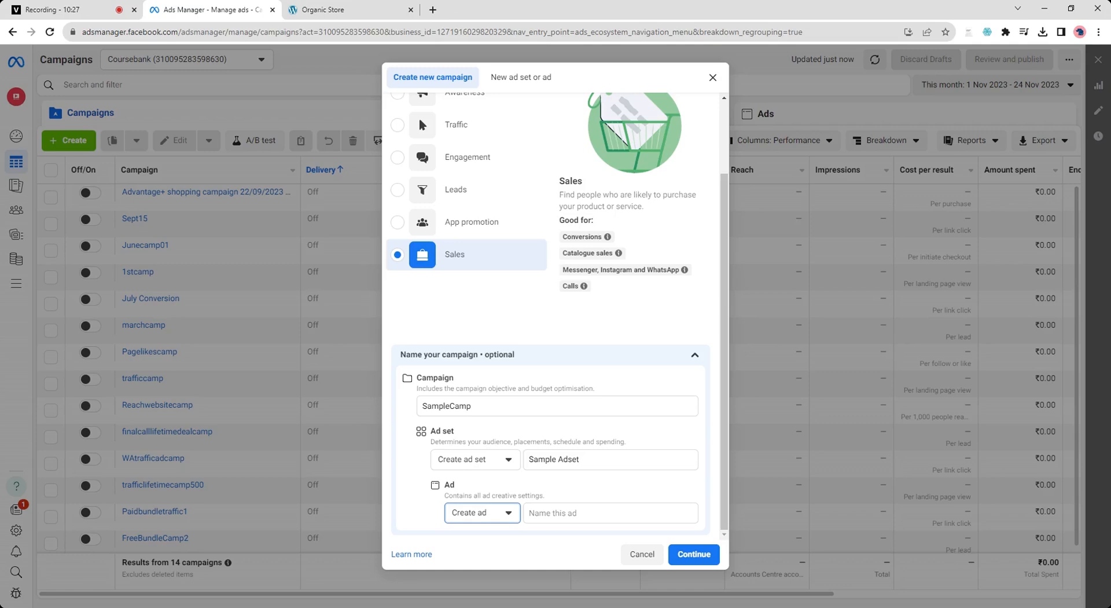
click(604, 512)
text(s)
key(BackSpace)
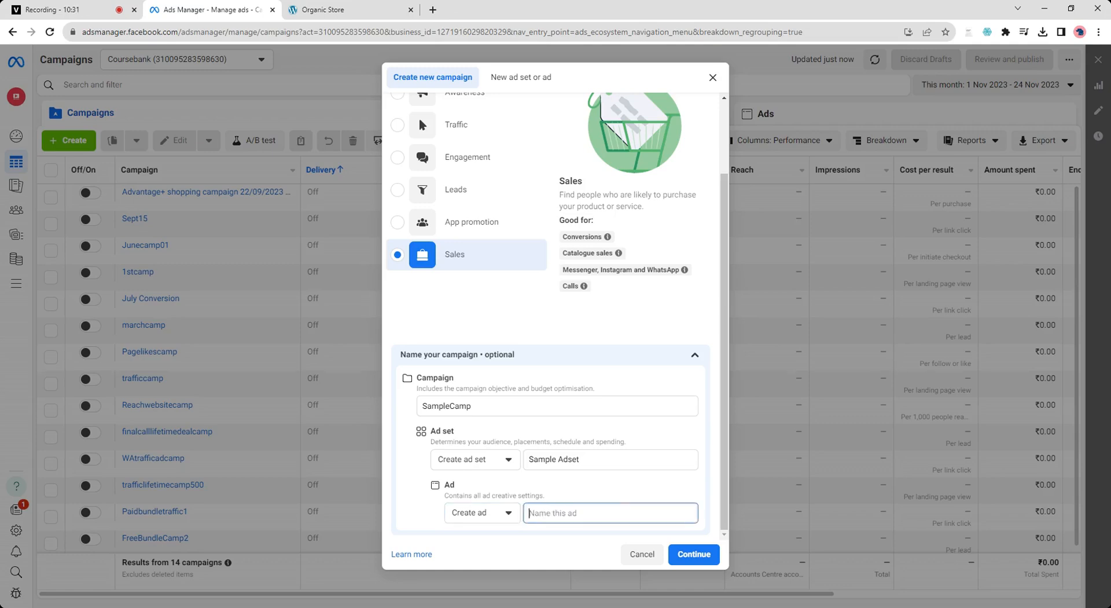
text(SampleAD)
key(BackSpace)
key(BackSpace)
text(Ad)
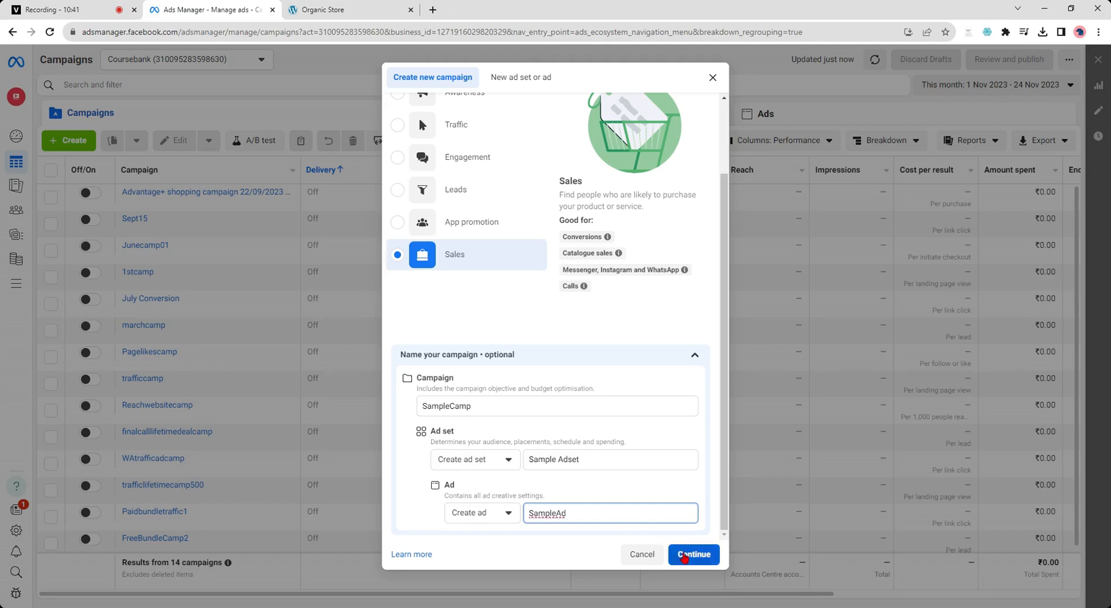
Continue to the campaign setup choice and create the campaign as an Advantage+ shopping campaign
click(688, 554)
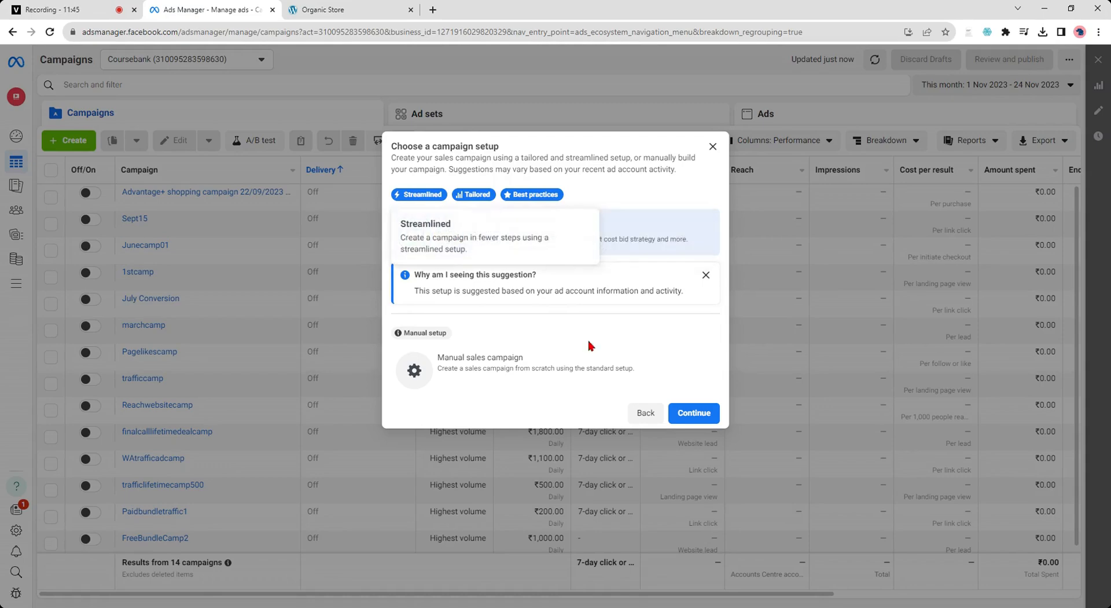
click(420, 389)
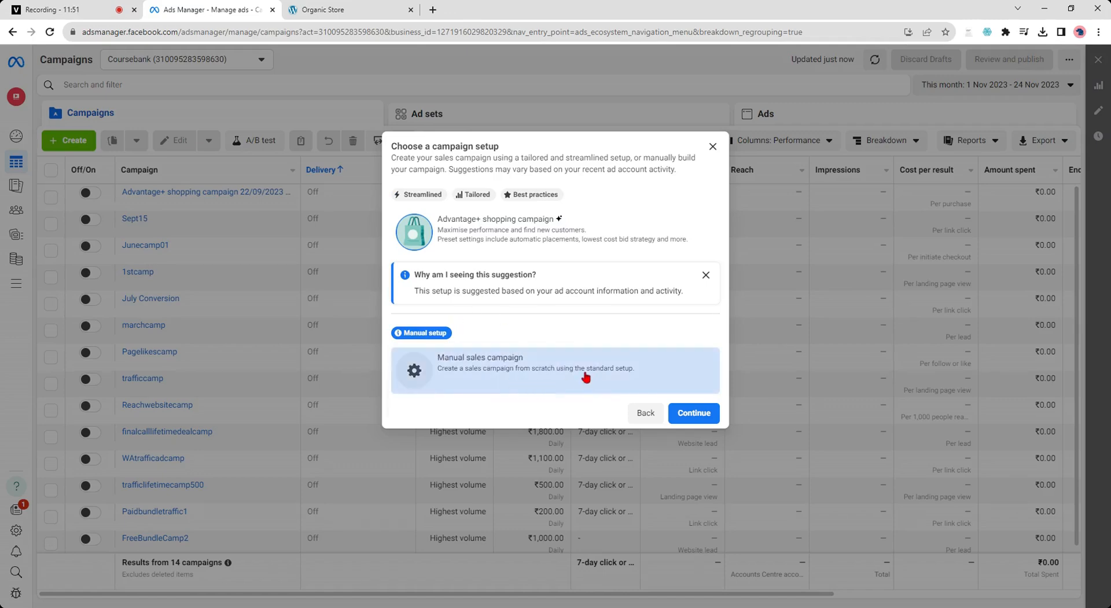
click(462, 231)
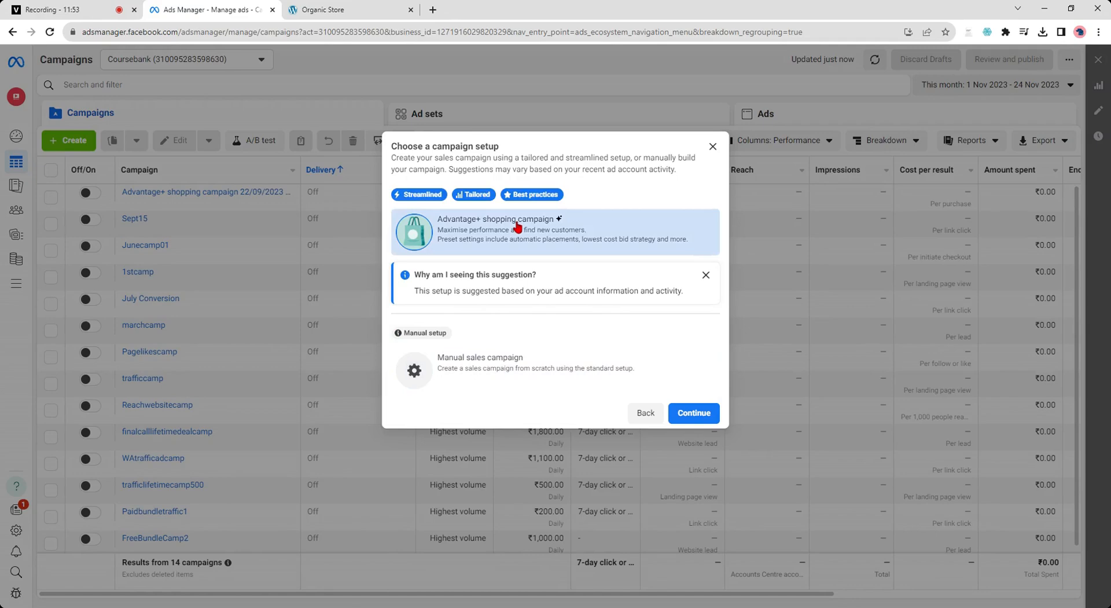
click(695, 412)
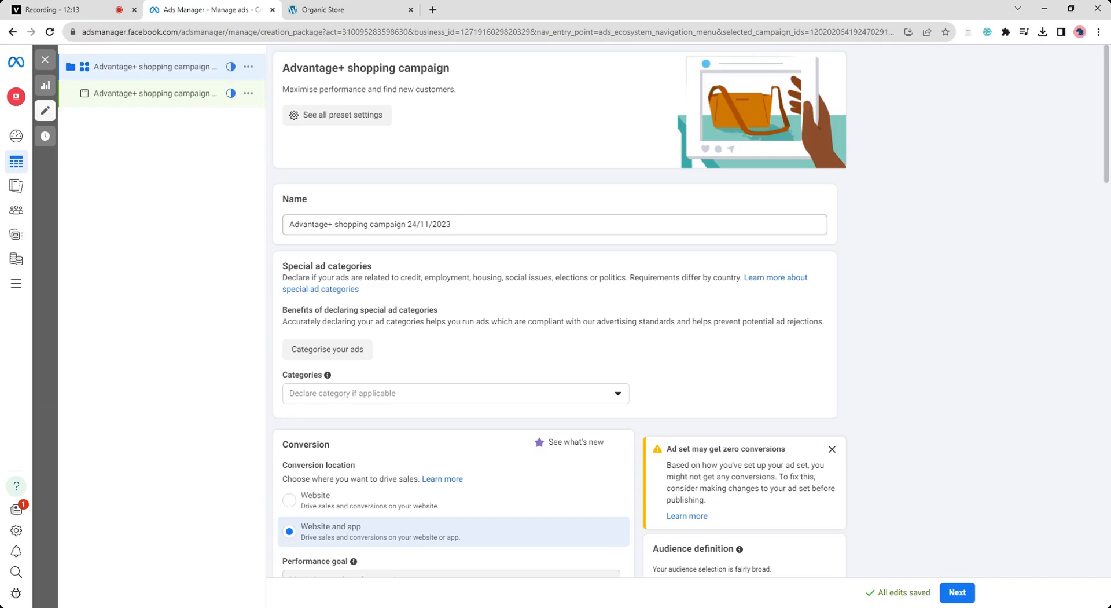
Review the available special ad categories without declaring one
scroll(460, 429, down, 2)
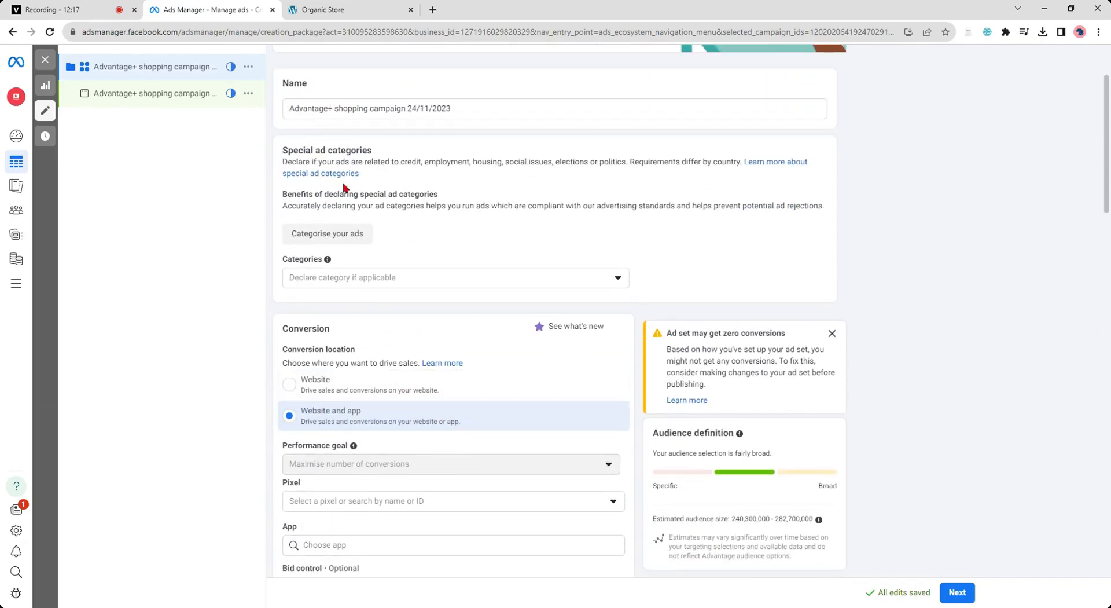
click(440, 283)
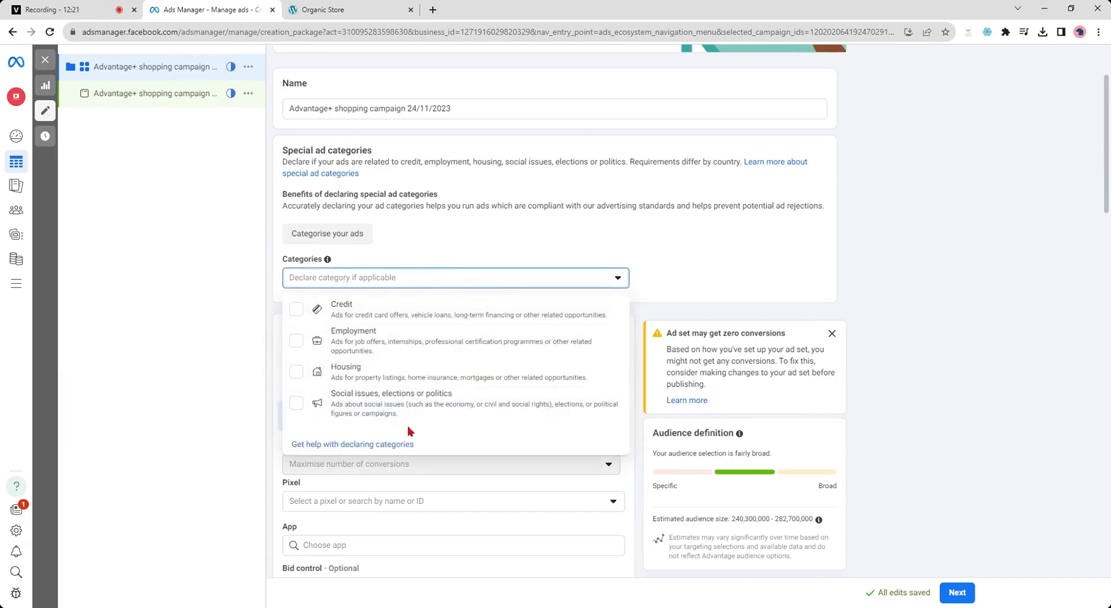
click(774, 261)
Set the conversion location to Website and the performance goal to Maximise number of conversions
scroll(935, 310, down, 3)
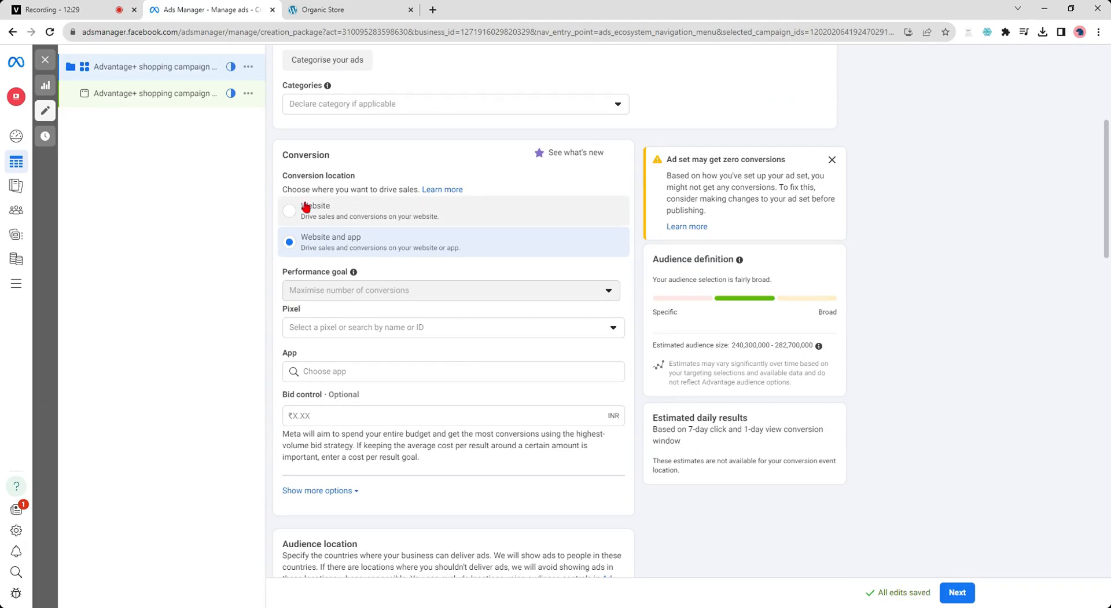
click(290, 214)
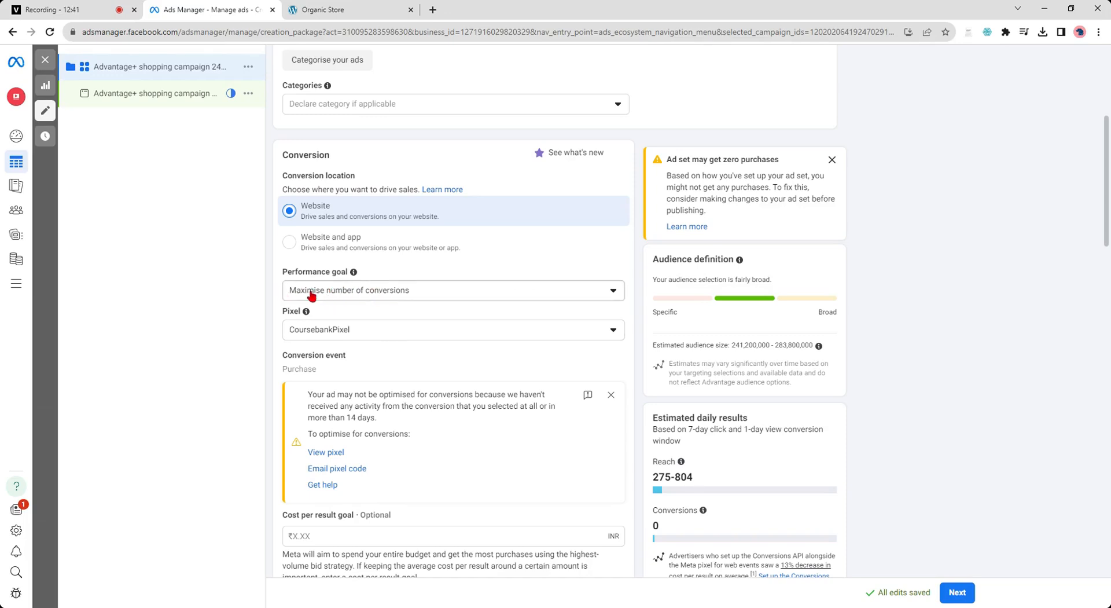
click(480, 295)
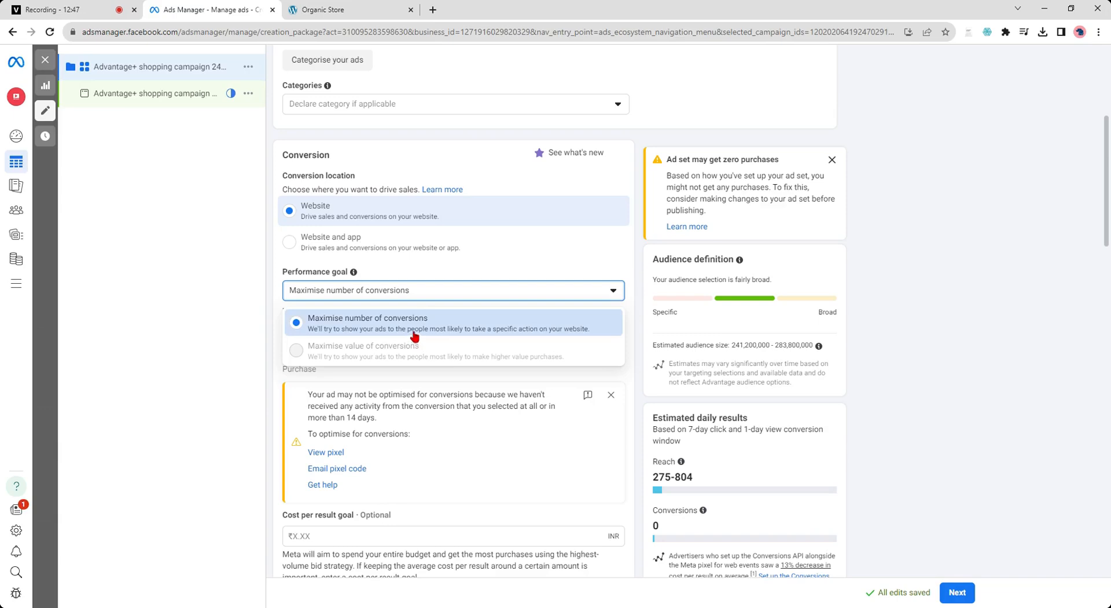
click(369, 323)
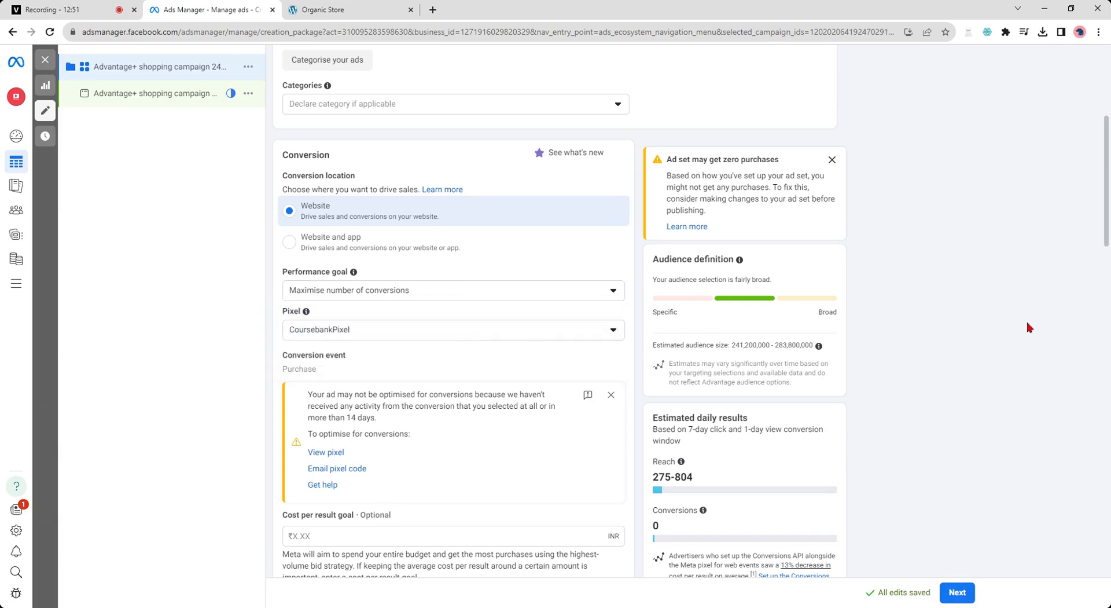
Expand the additional conversion options and review the attribution, audience location, reporting and budget settings
scroll(1025, 318, down, 3)
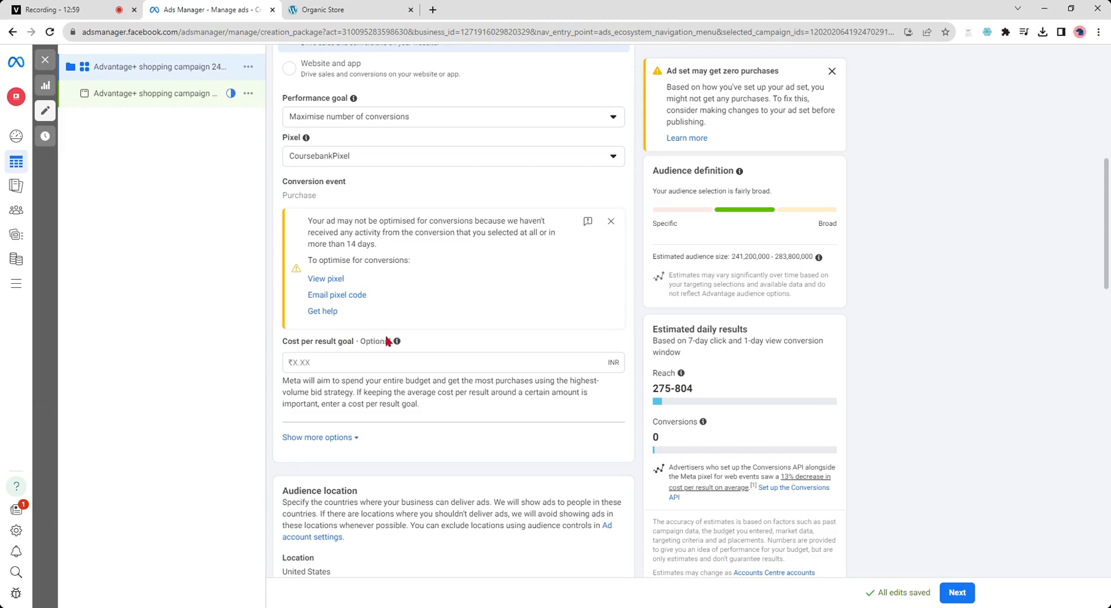
mouse_move(397, 341)
scroll(327, 349, down, 2)
click(356, 323)
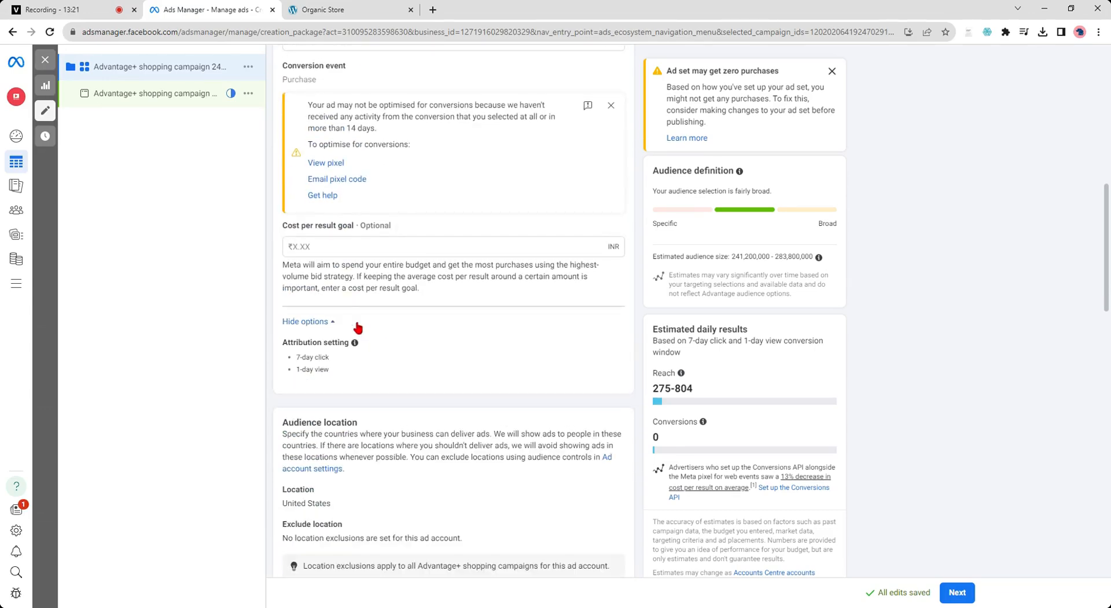
scroll(356, 322, down, 3)
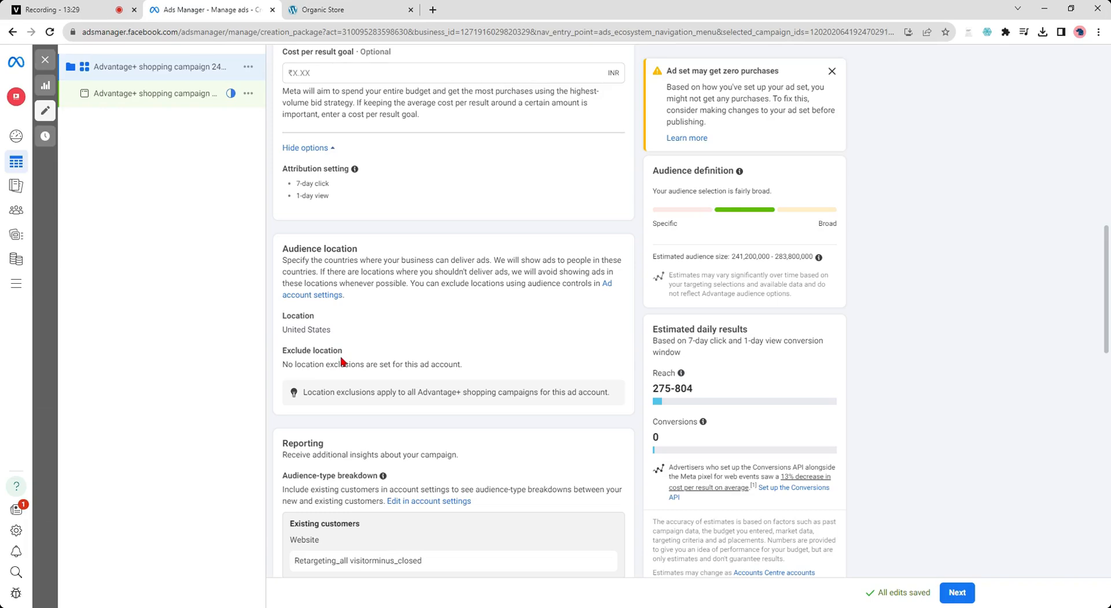
scroll(342, 363, down, 5)
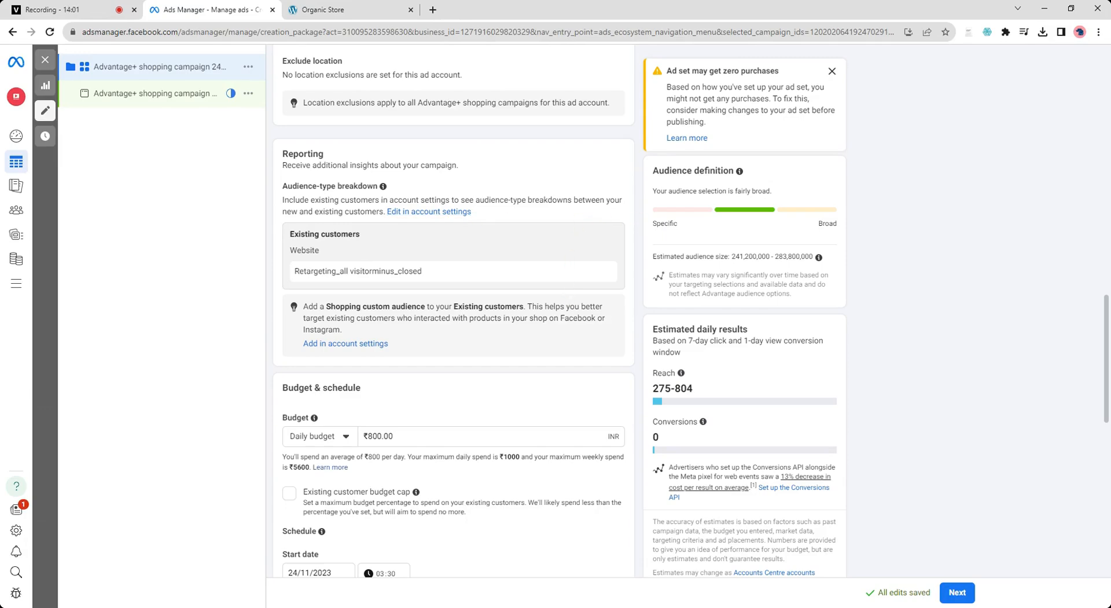
Review the campaign's budget, schedule, budget scheduling and suggested ads sections, and recheck the name, category and conversion settings
scroll(531, 301, down, 3)
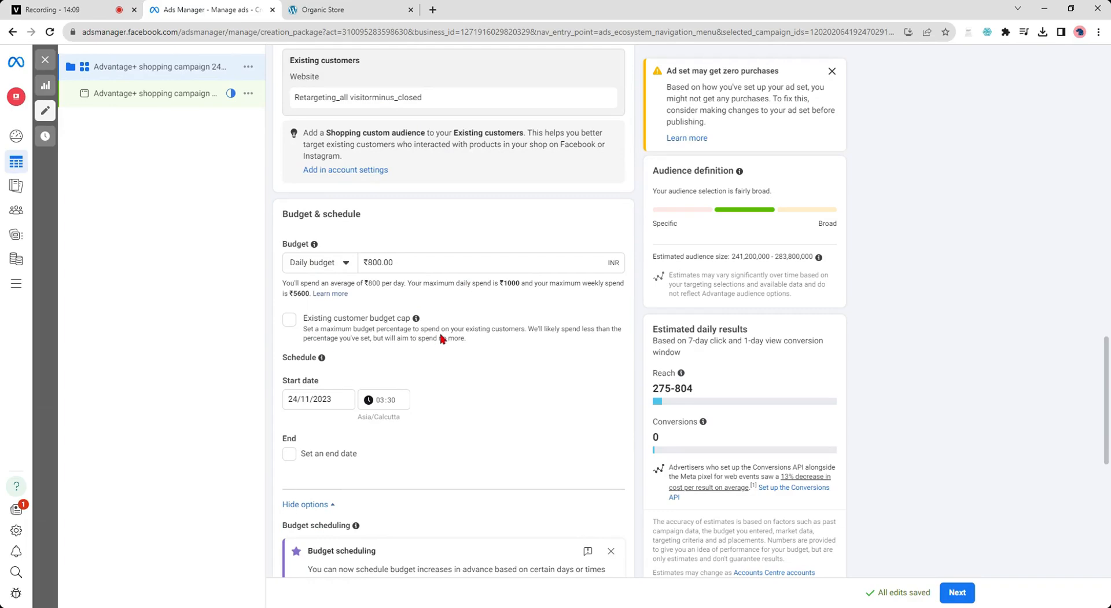
scroll(441, 338, down, 3)
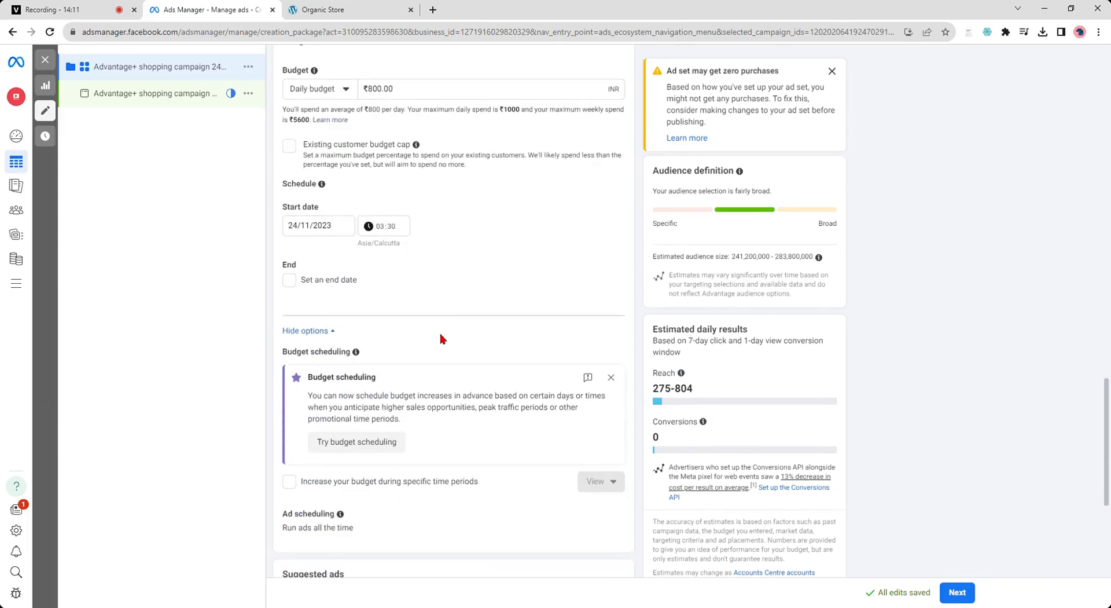
scroll(441, 338, down, 5)
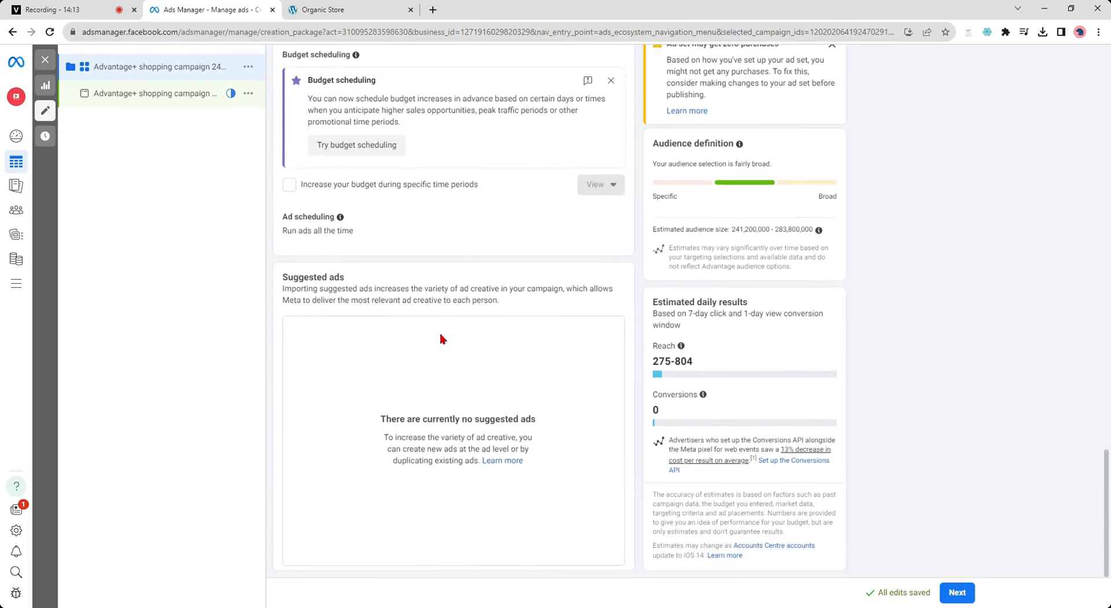
scroll(583, 443, up, 5)
scroll(584, 442, up, 15)
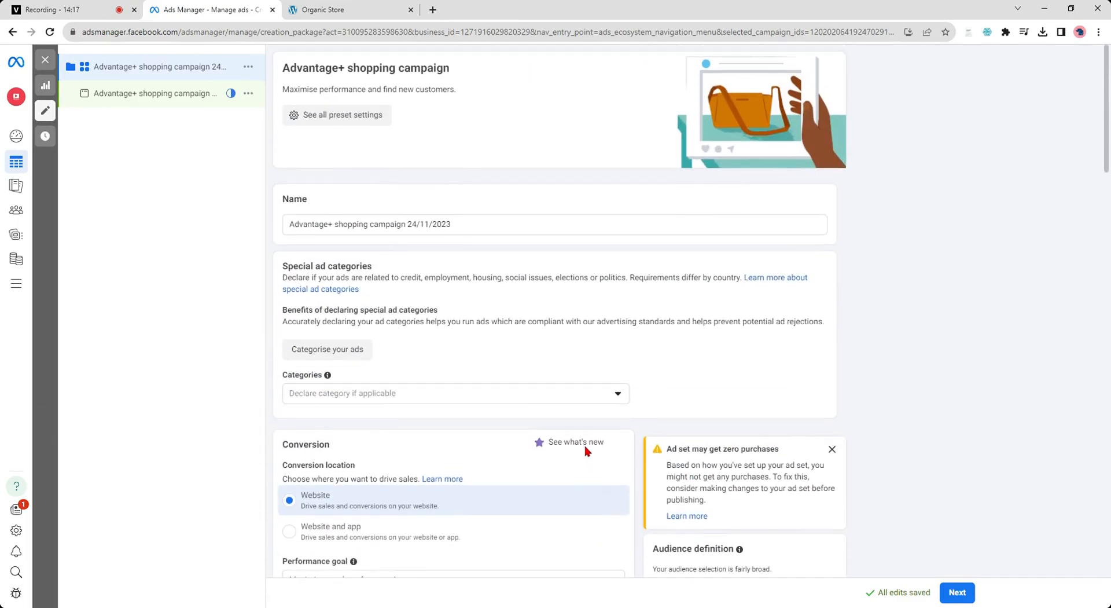
scroll(505, 376, down, 3)
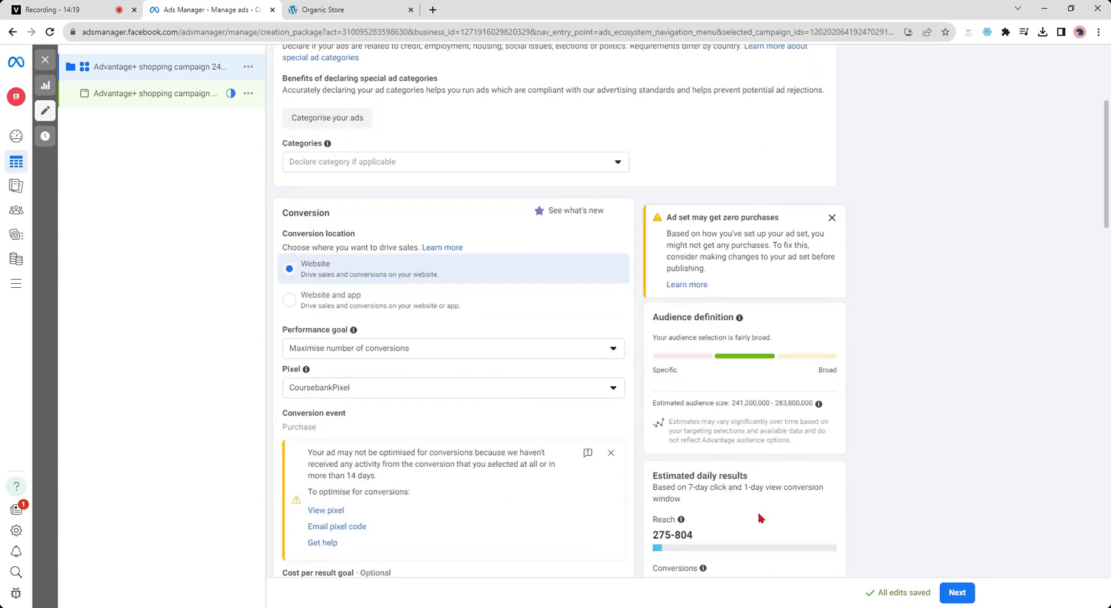
Continue to the ad level and review its identity, ad setup, format and ad creative settings
click(955, 589)
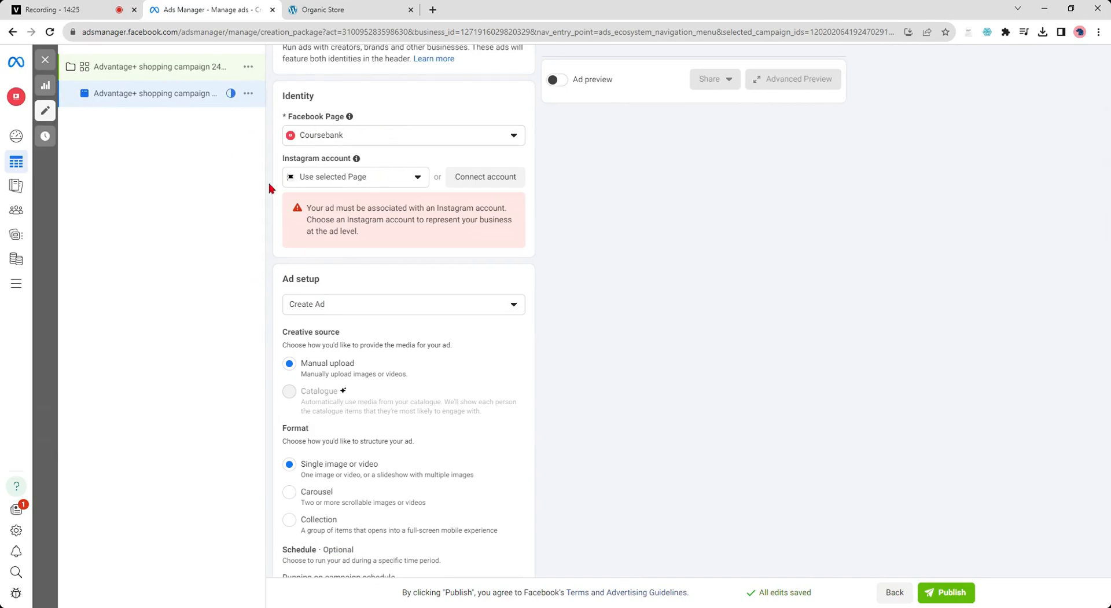
scroll(299, 301, up, 4)
scroll(382, 324, down, 14)
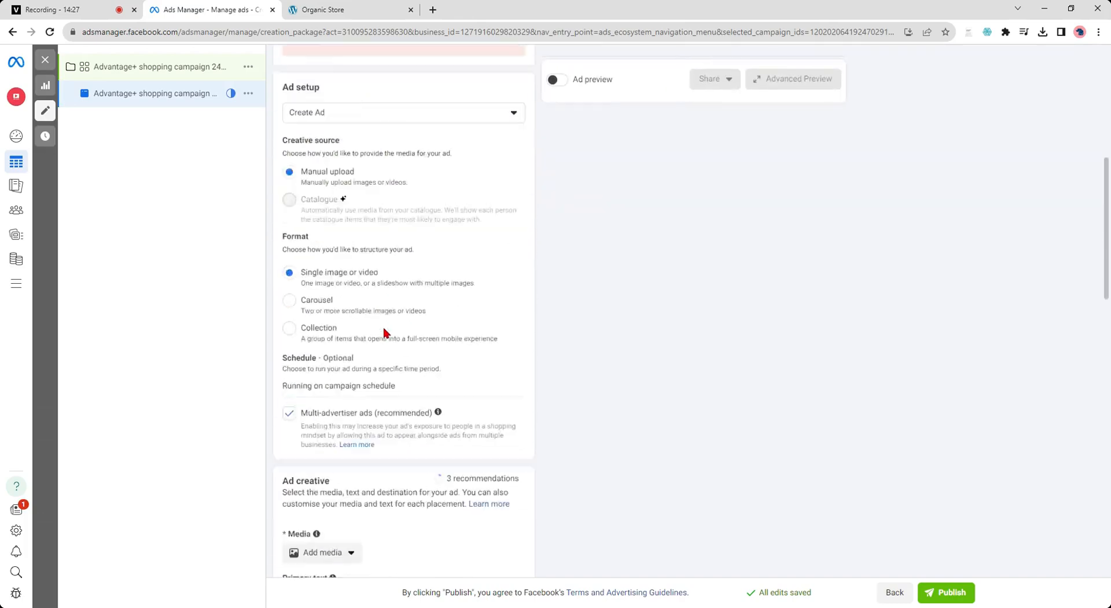
scroll(382, 324, up, 6)
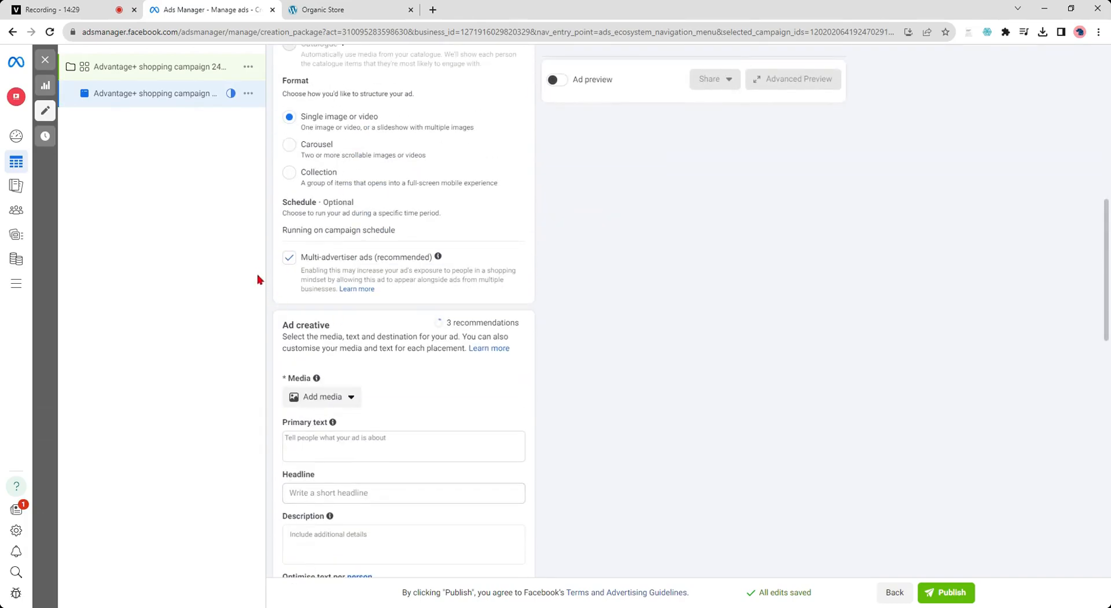